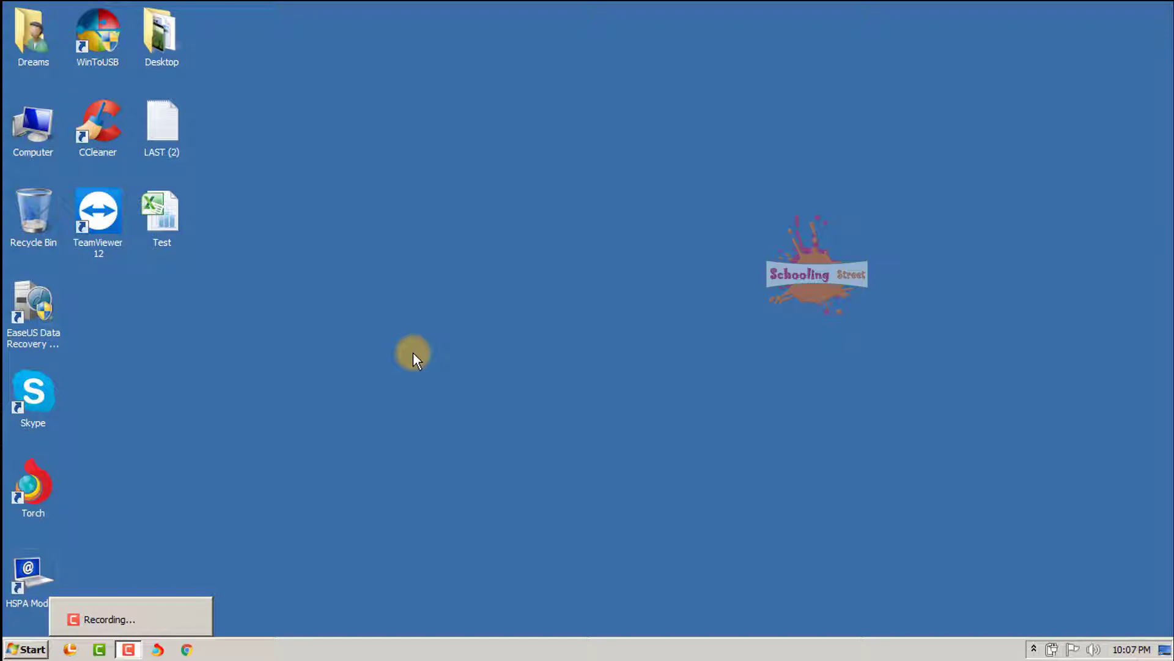
Step: Open the Test workbook and select the numbers in B2:B8 on Sheet6
{"action": "double_click", "coordinate": [173, 233]}
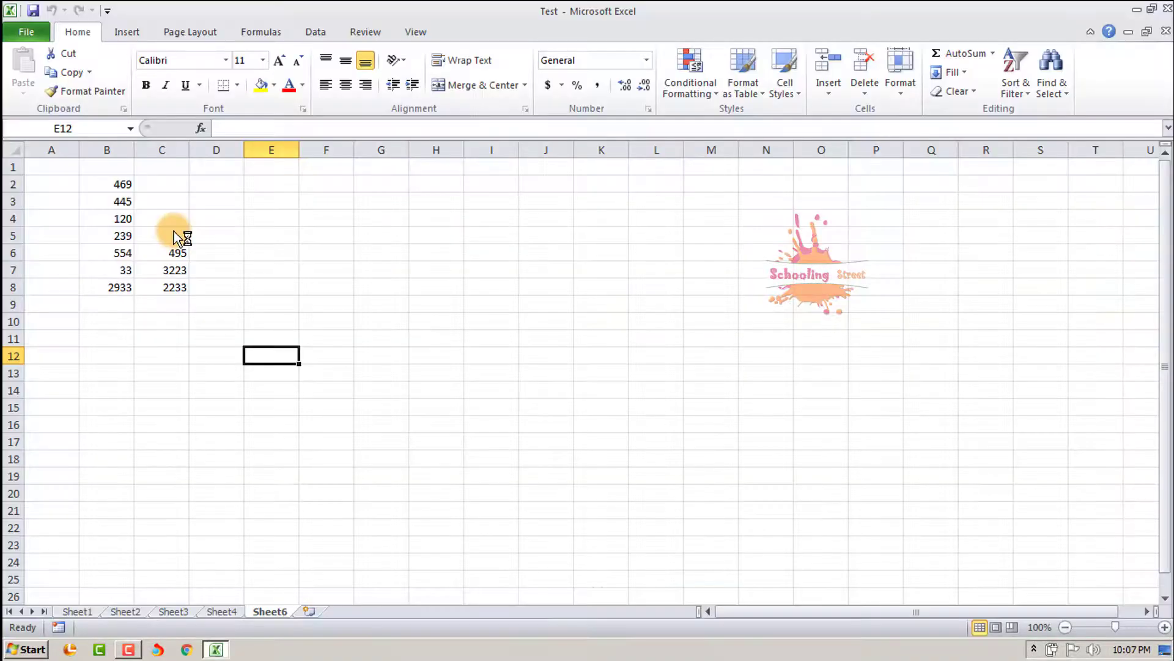
{"action": "left_click", "coordinate": [118, 318]}
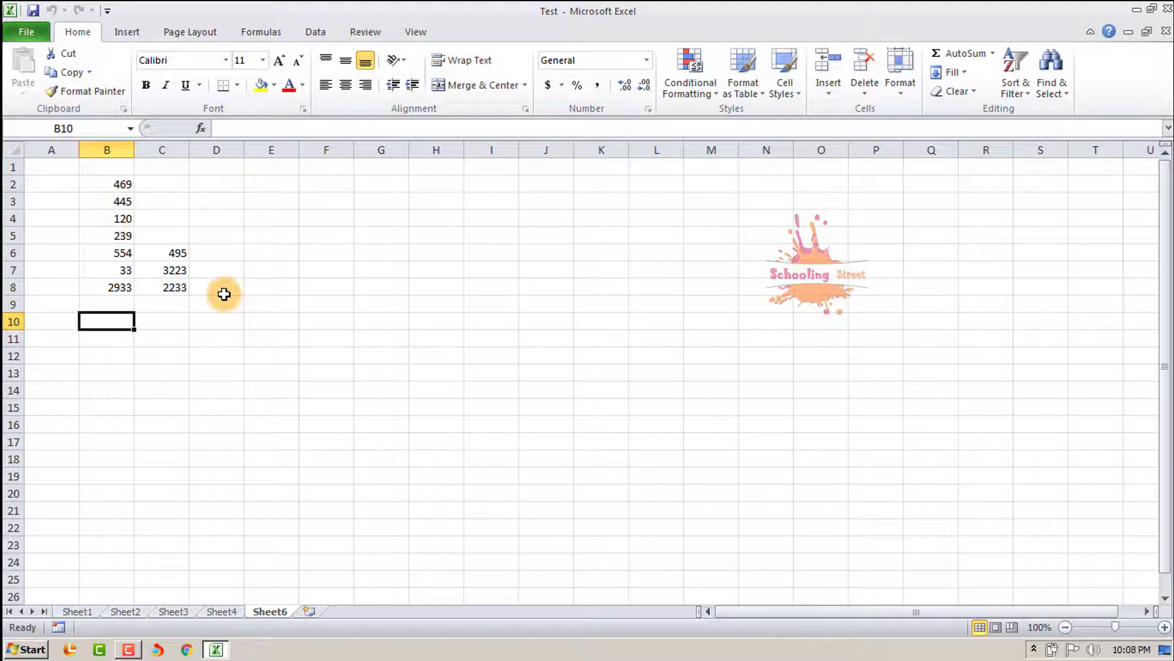
{"action": "left_click", "coordinate": [125, 148]}
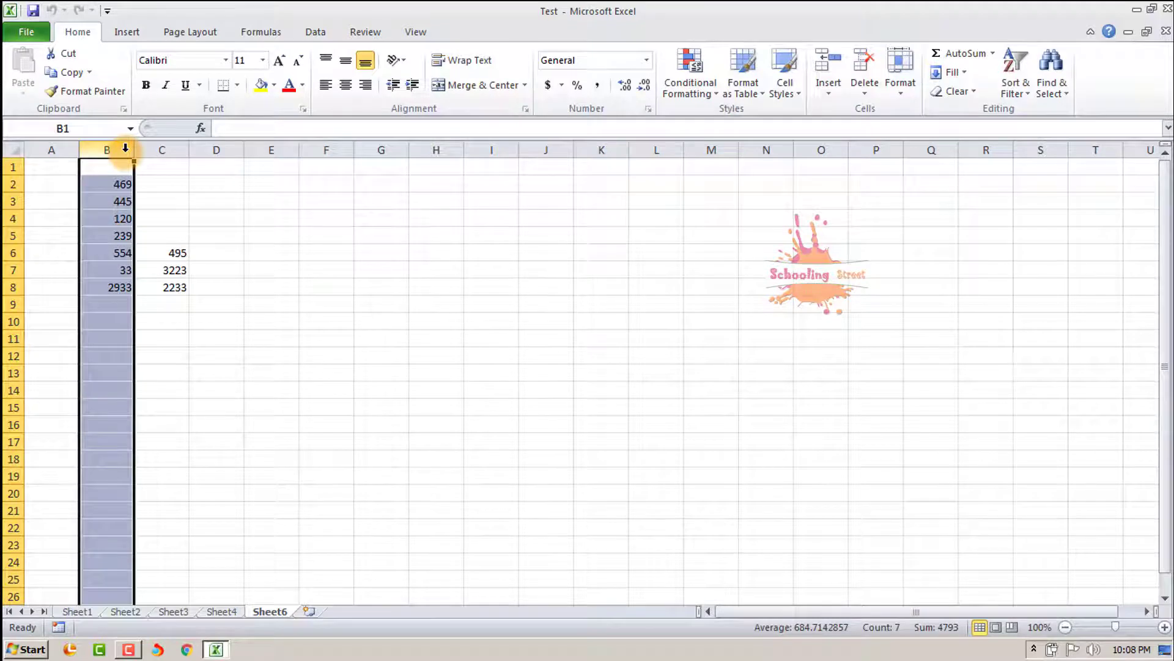
{"action": "left_click", "coordinate": [148, 184]}
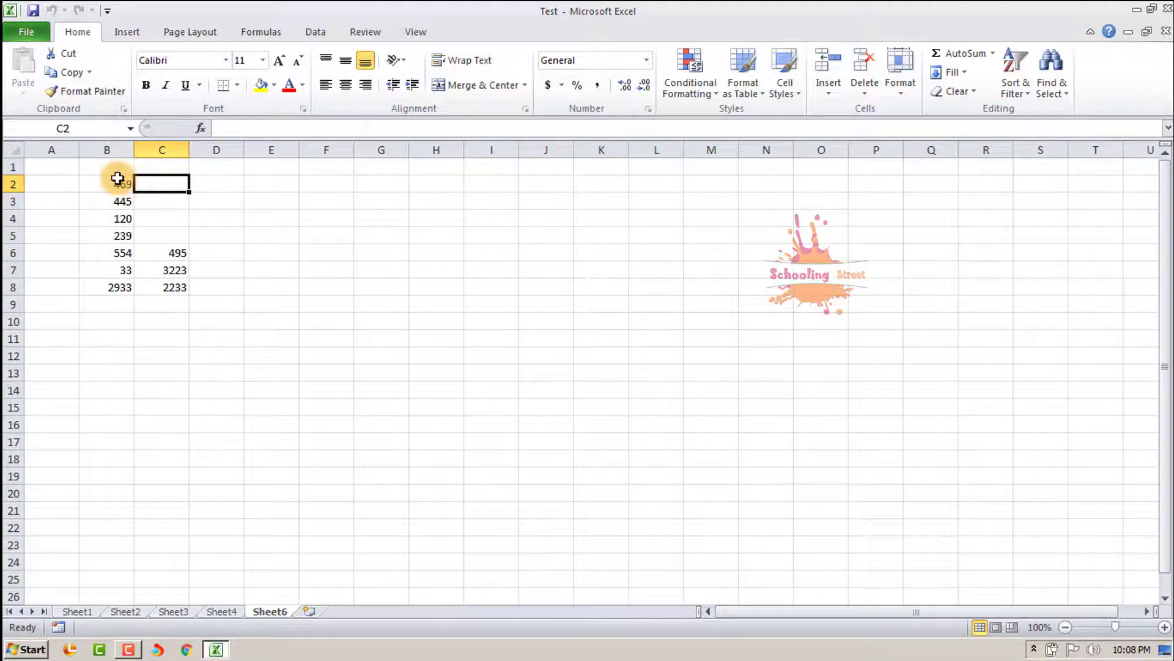
{"action": "left_click_drag", "start_coordinate": [116, 181], "coordinate": [119, 281]}
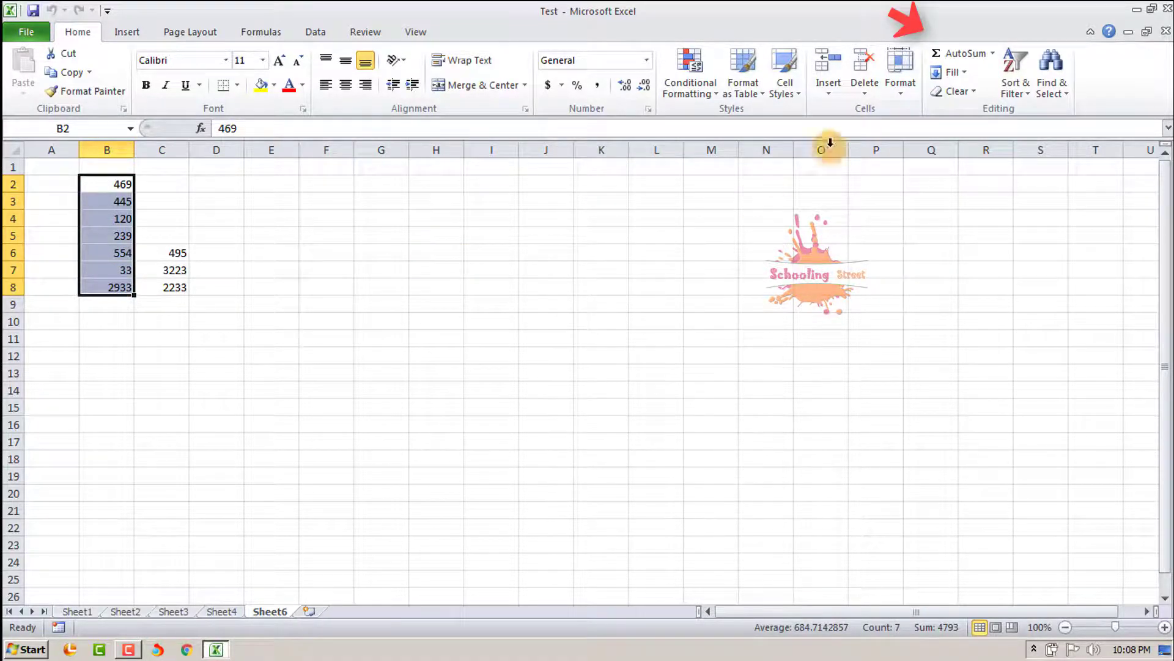
Step: AutoSum B2:B8 into B9, giving a bold total of 4793
{"action": "left_click", "coordinate": [959, 57]}
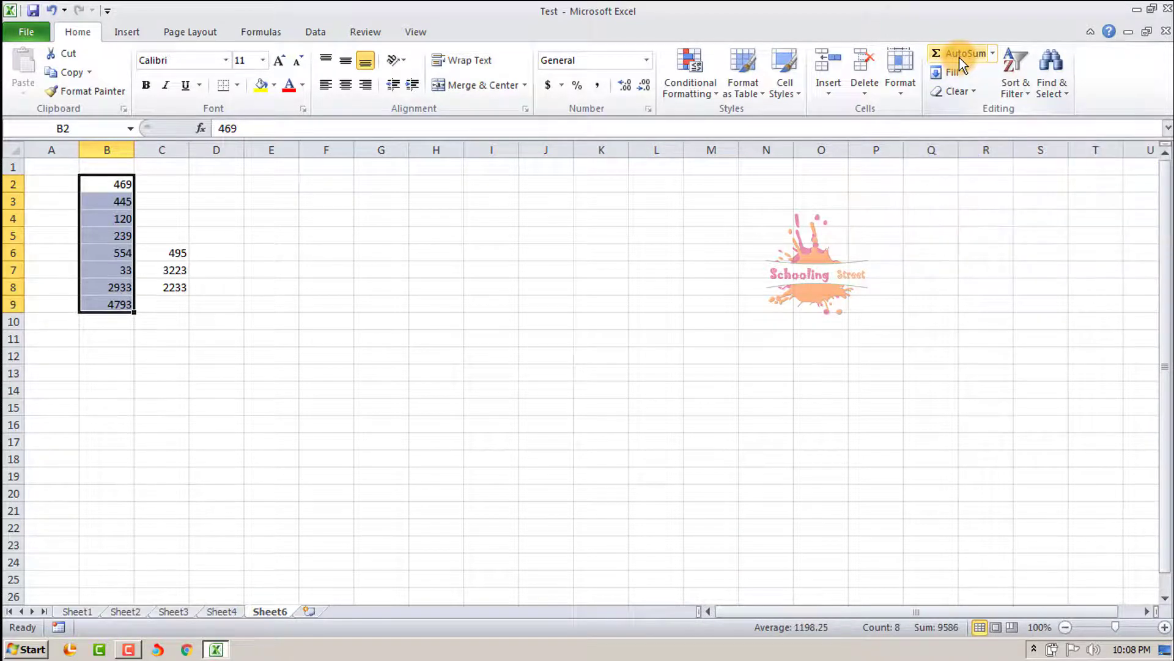
{"action": "left_click", "coordinate": [118, 302]}
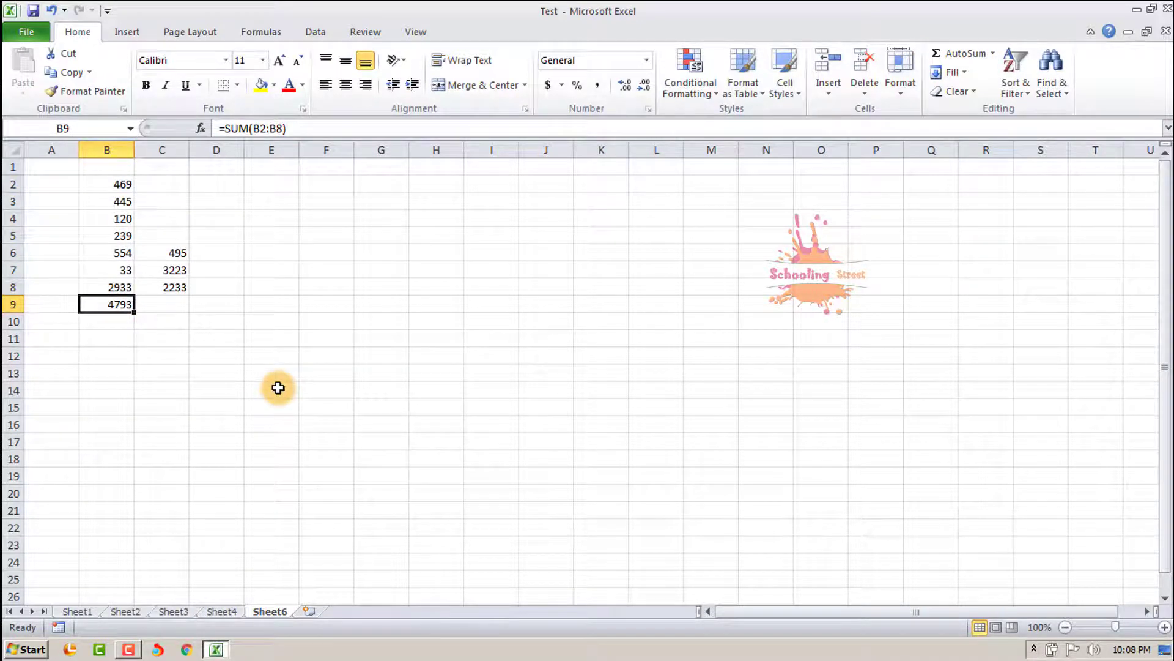
{"action": "key", "text": "ctrl+b"}
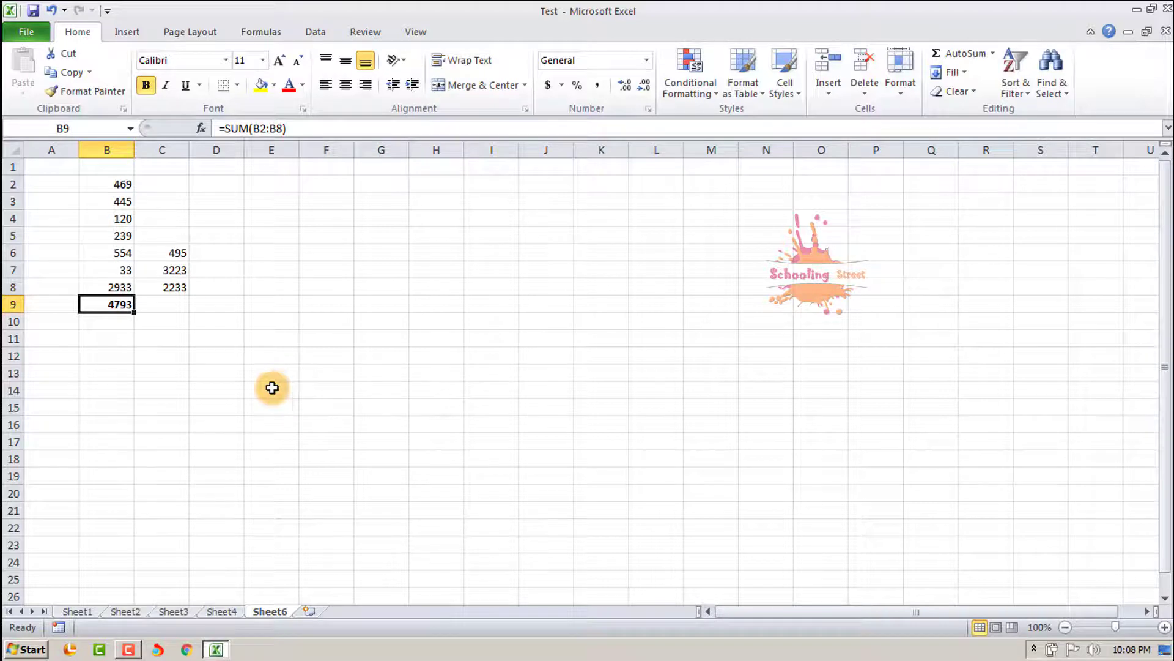
{"action": "left_click", "coordinate": [146, 353]}
Step: AutoSum C6:C8 into C9, giving a bold total of 5951
{"action": "left_click_drag", "start_coordinate": [157, 252], "coordinate": [160, 288]}
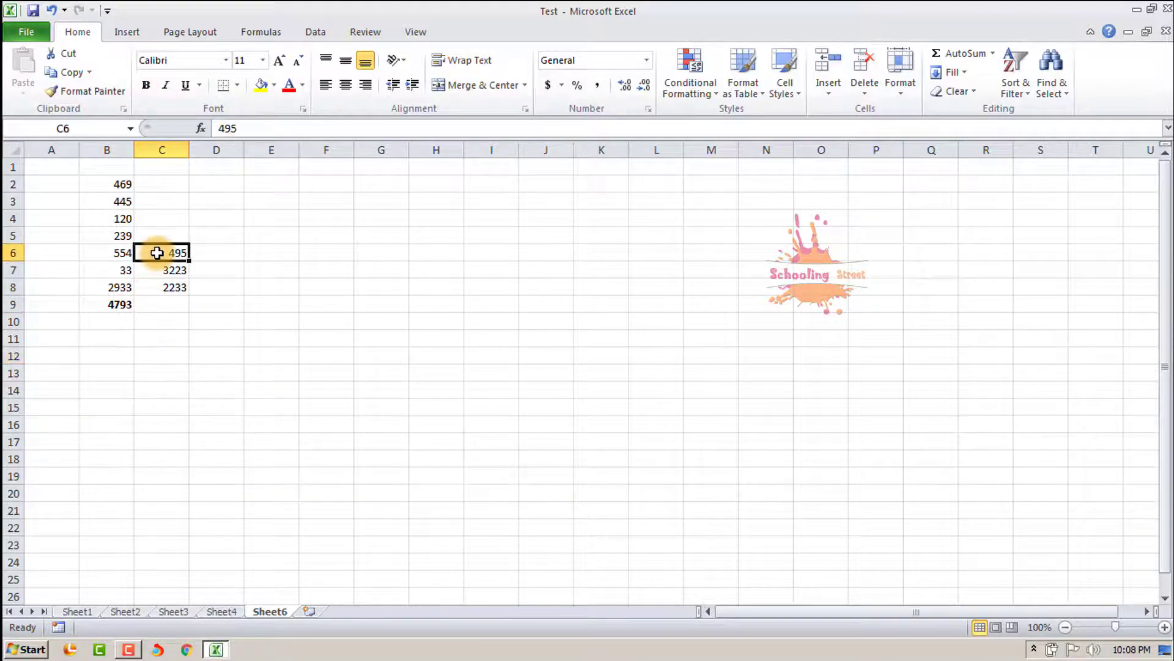
{"action": "left_click", "coordinate": [959, 52]}
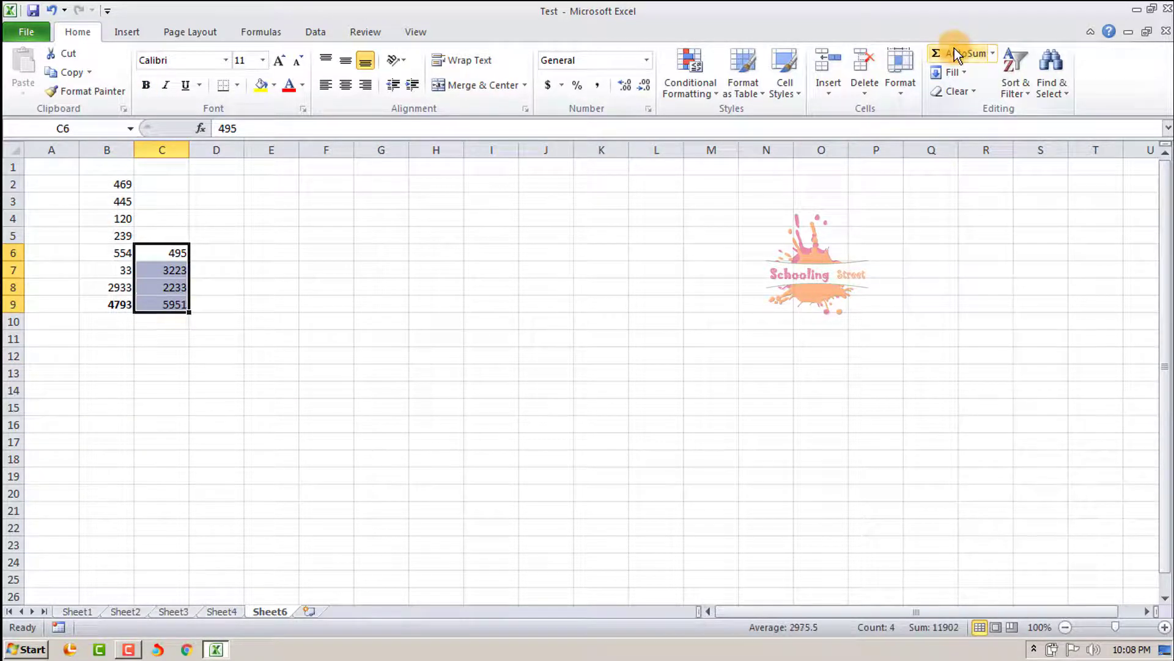
{"action": "left_click", "coordinate": [173, 305]}
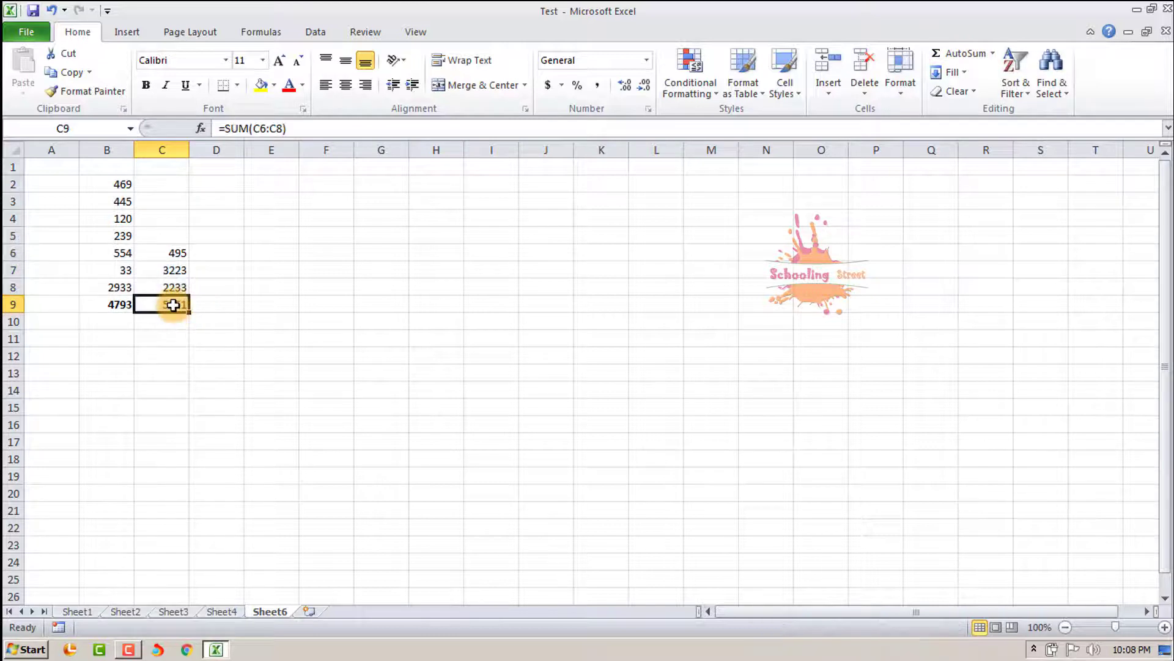
{"action": "key", "text": "ctrl+b"}
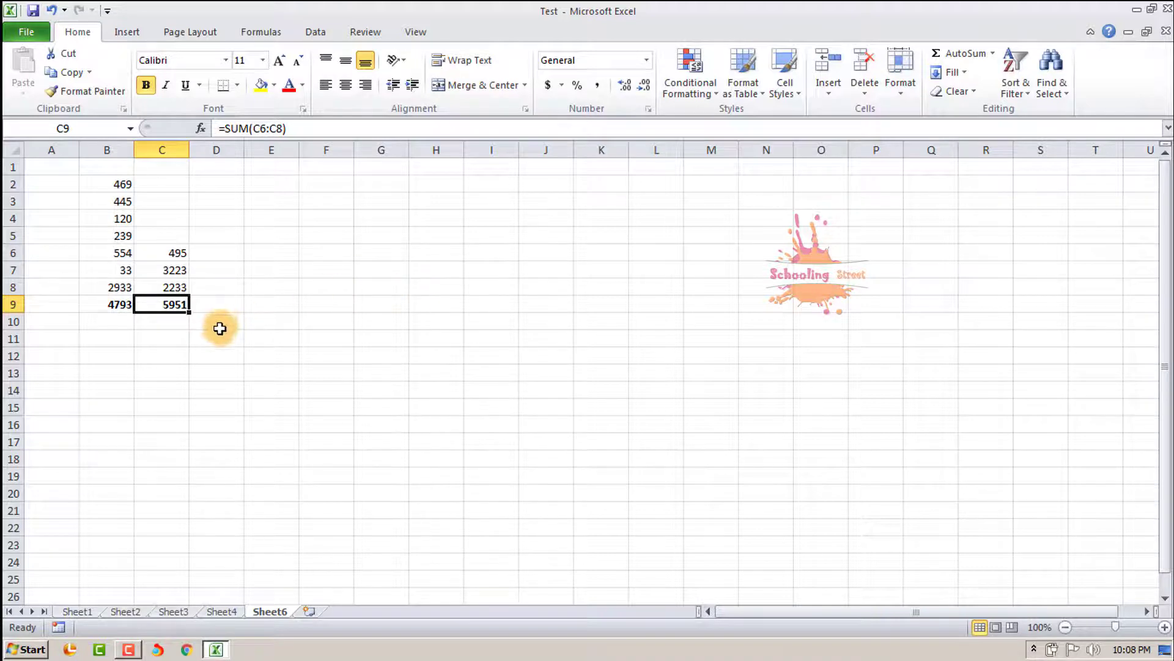
{"action": "left_click", "coordinate": [220, 305]}
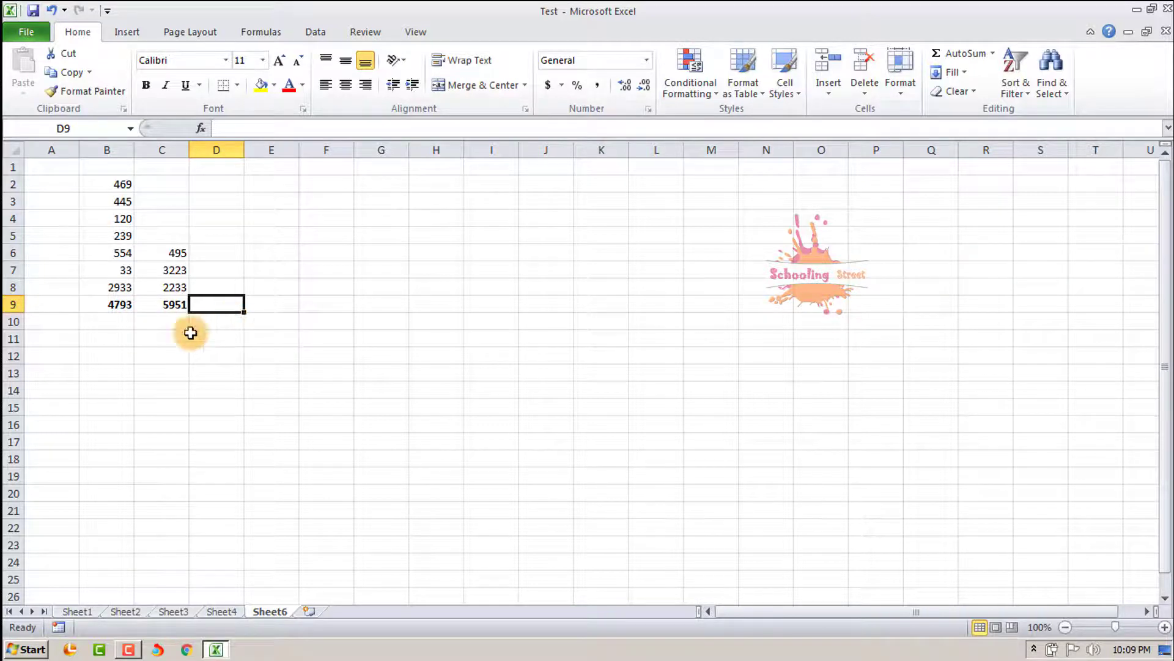
Step: Enter =B9+C9 in D9 for a grand total of 10744, formatted bold red
{"action": "type", "text": "="}
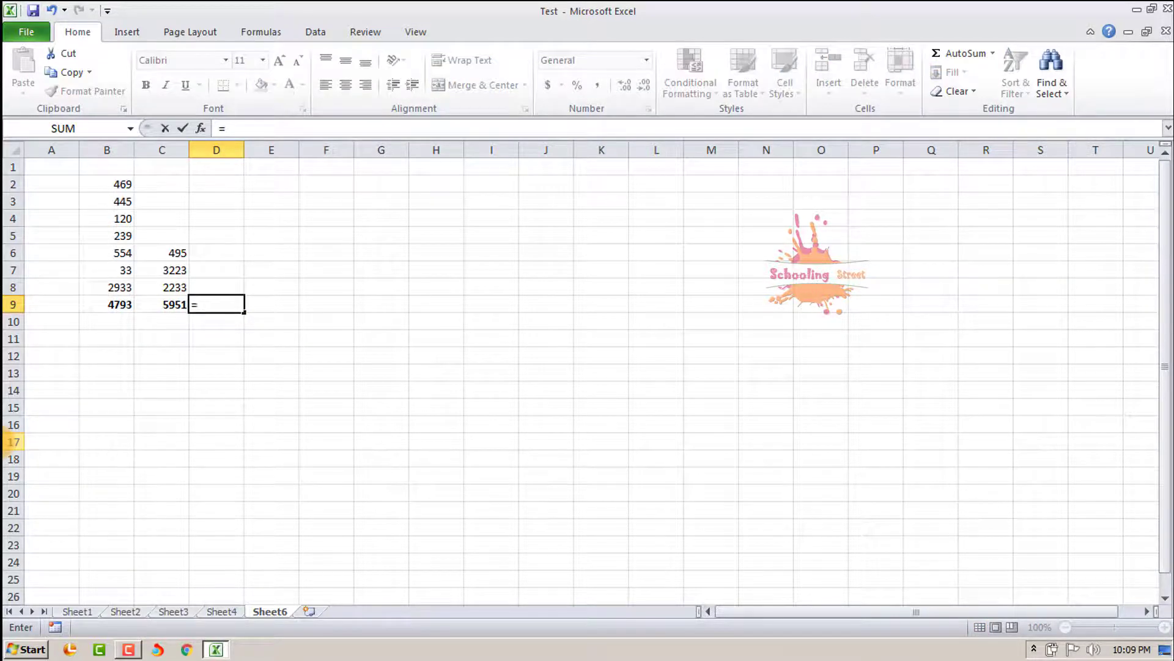
{"action": "left_click", "coordinate": [112, 305]}
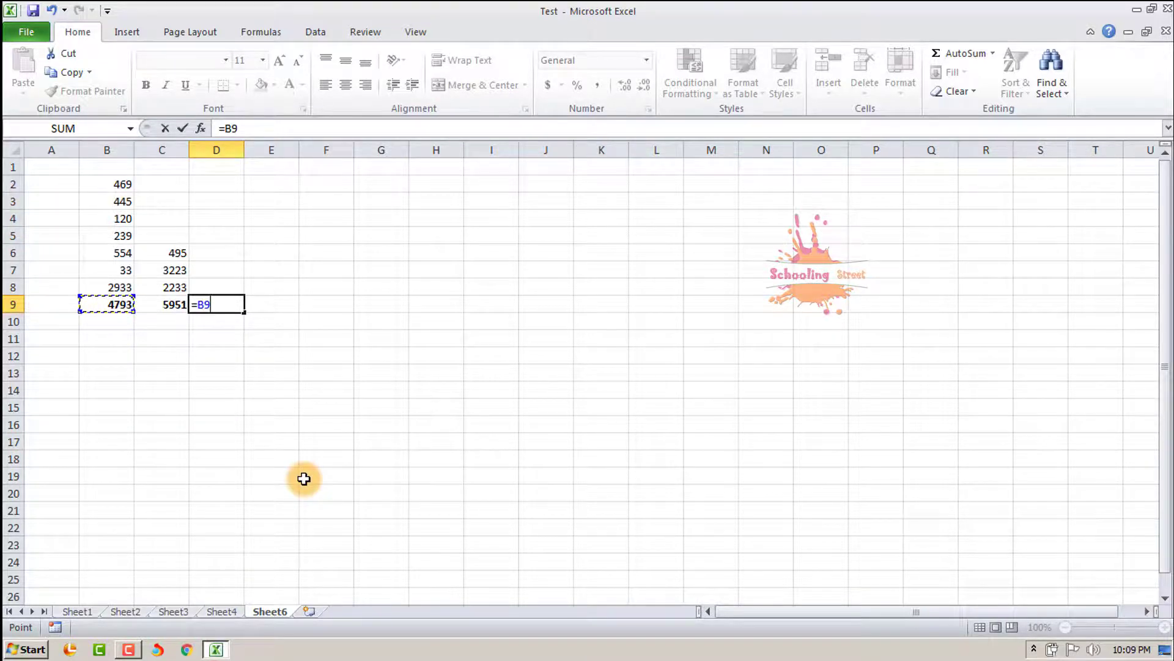
{"action": "type", "text": "+"}
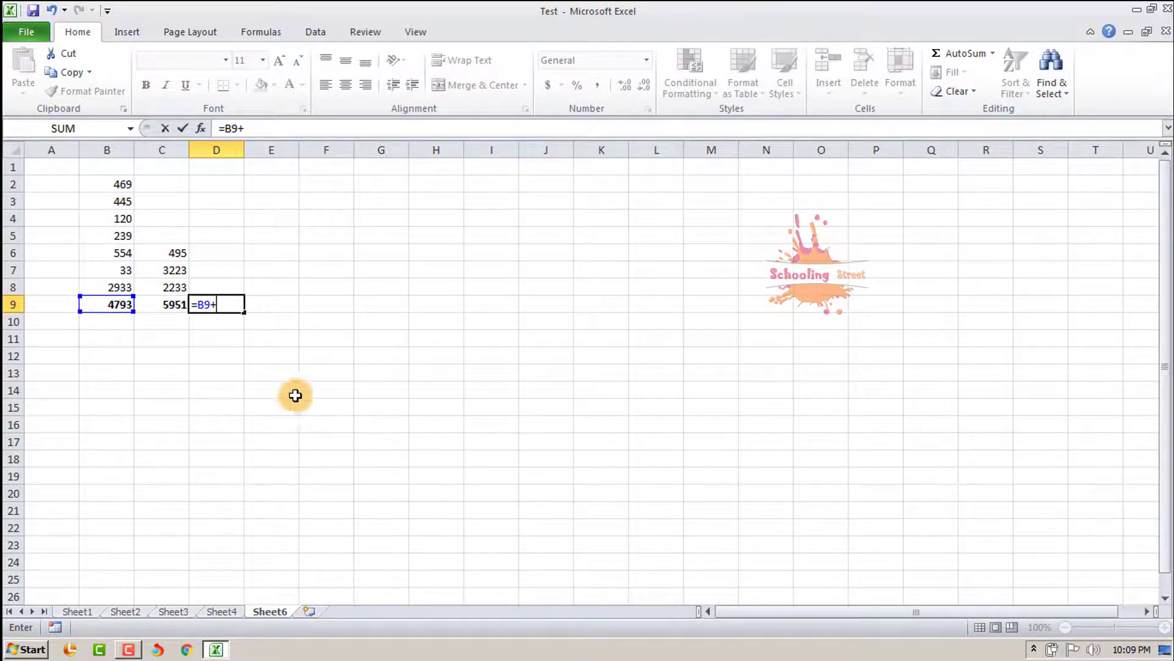
{"action": "left_click", "coordinate": [172, 302]}
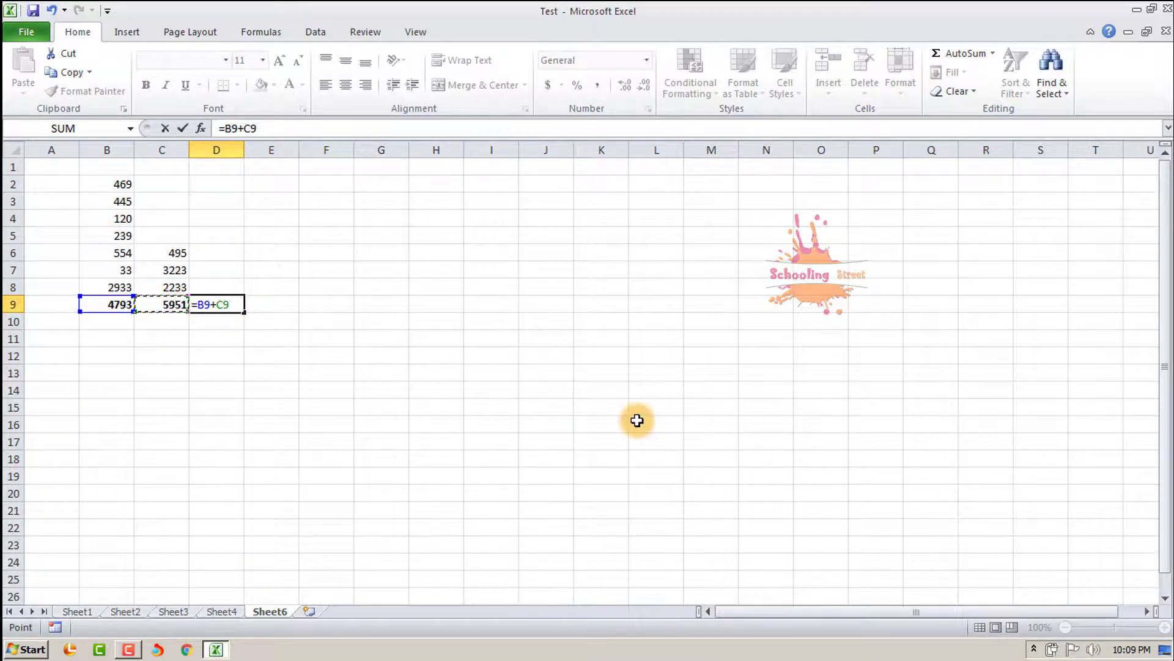
{"action": "key", "text": "Return"}
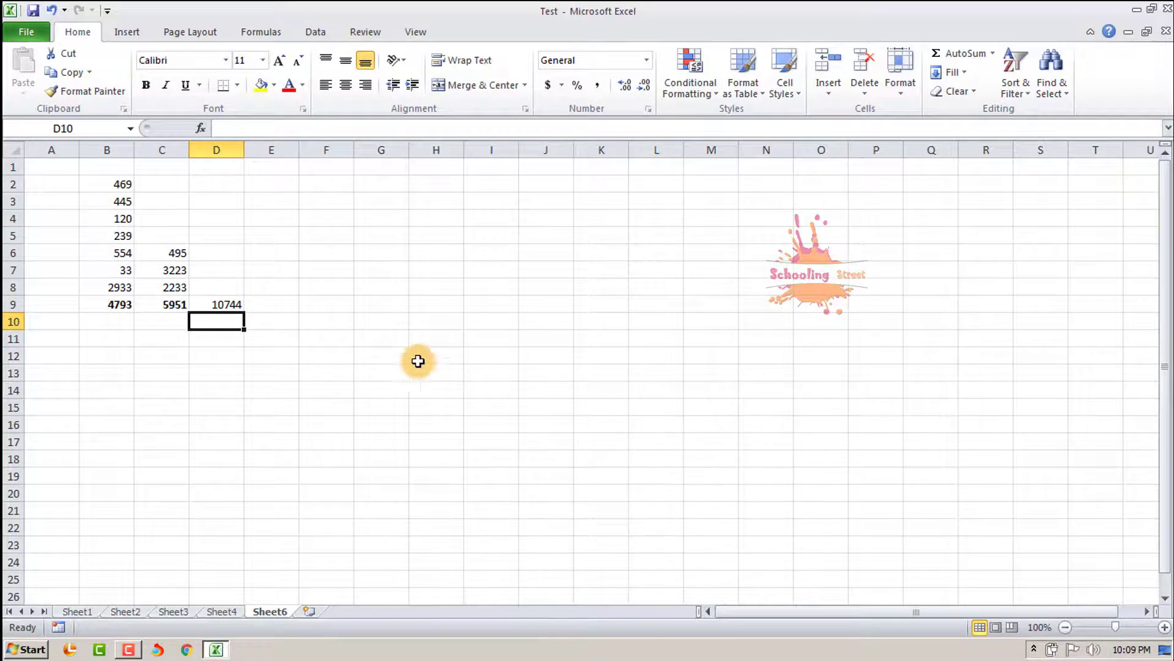
{"action": "left_click", "coordinate": [226, 303]}
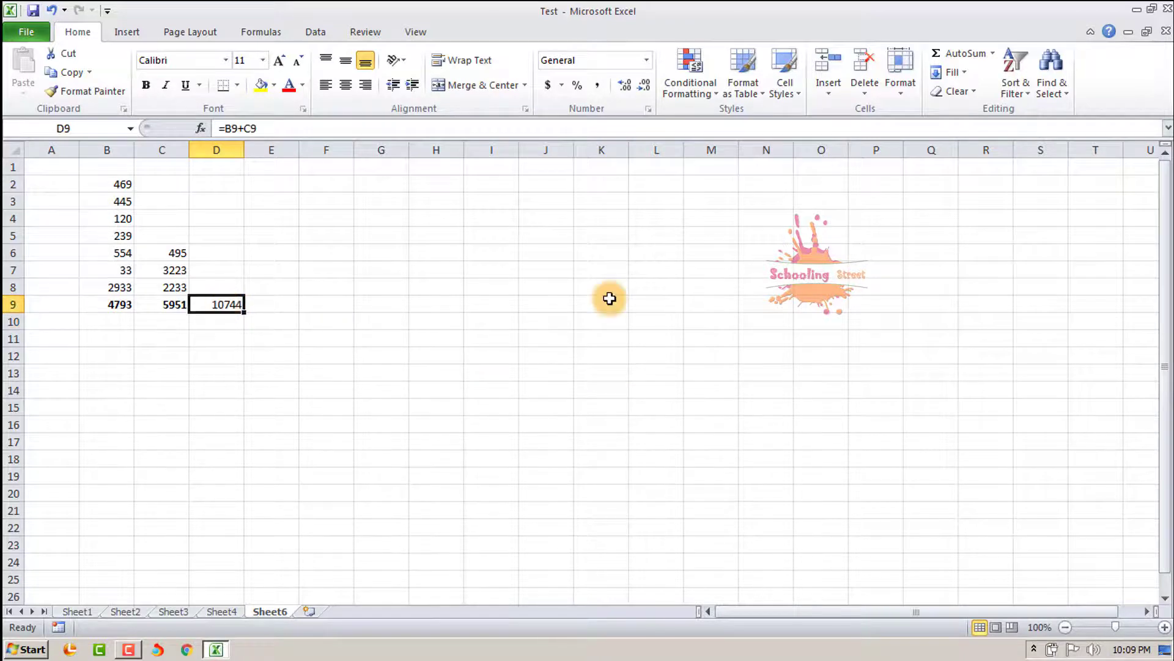
{"action": "left_click", "coordinate": [292, 82]}
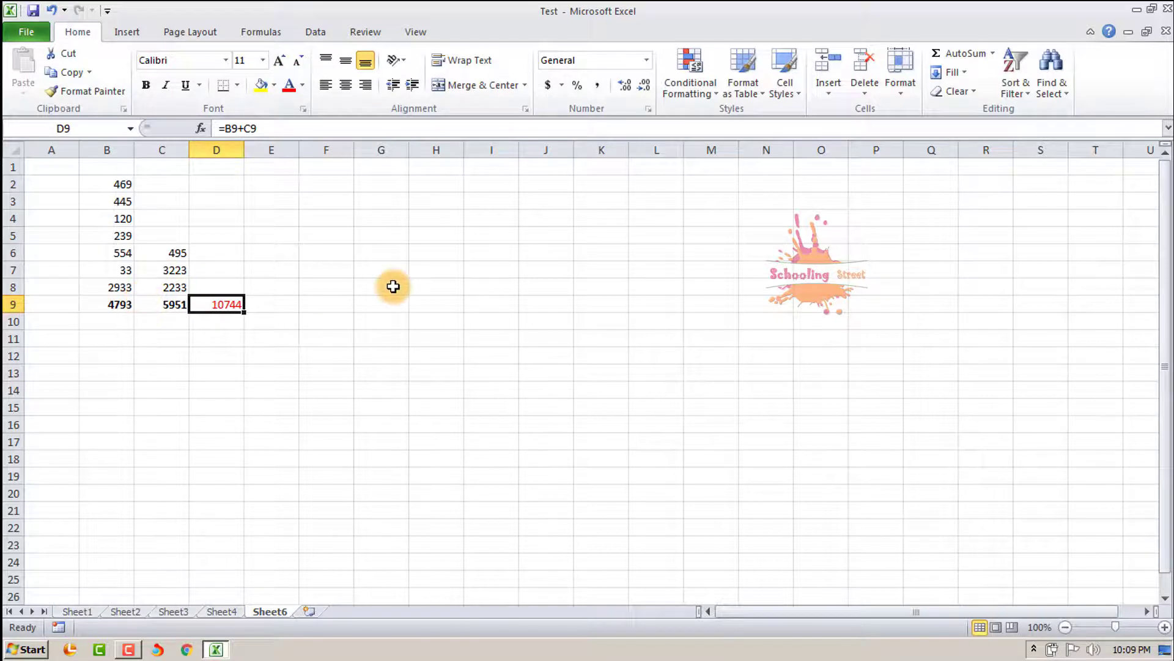
{"action": "key", "text": "ctrl+b"}
{"action": "left_click", "coordinate": [117, 342]}
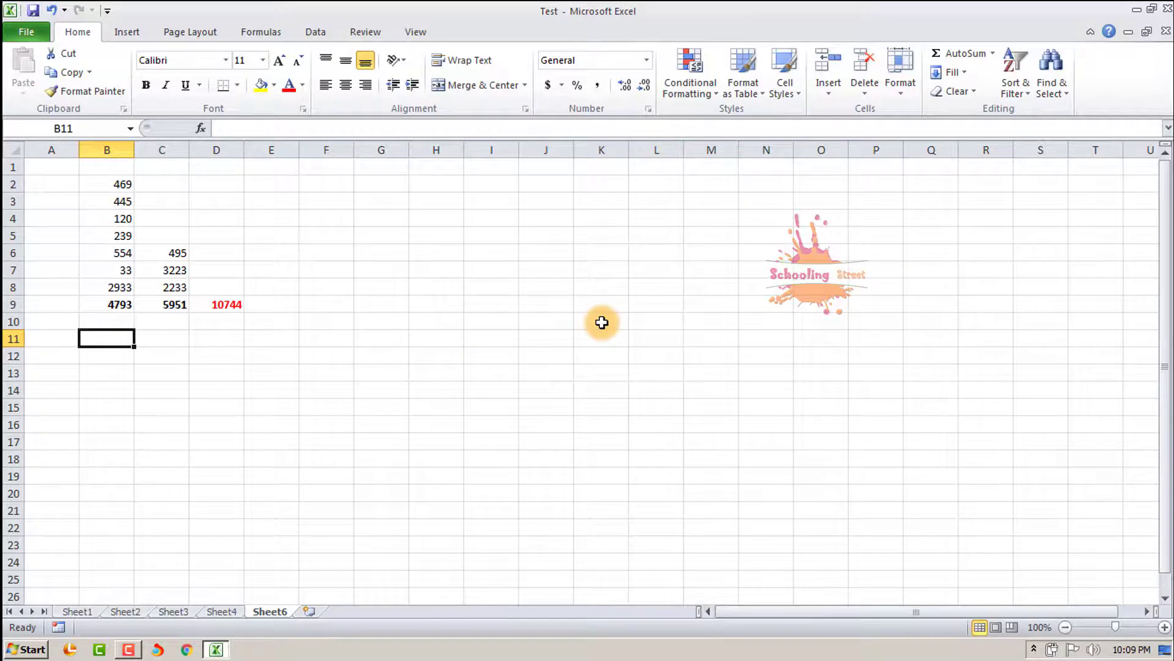
Step: Enter =sum(b2:b8,c6:c8) in B11, returning 10744
{"action": "type", "text": "="}
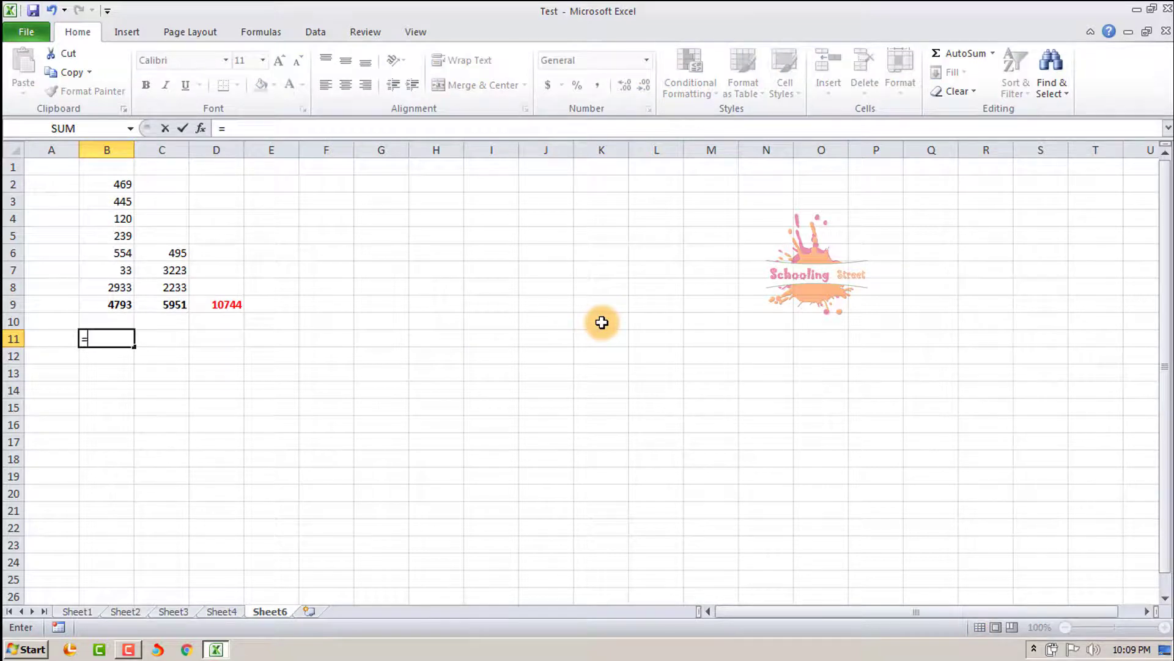
{"action": "type", "text": "s"}
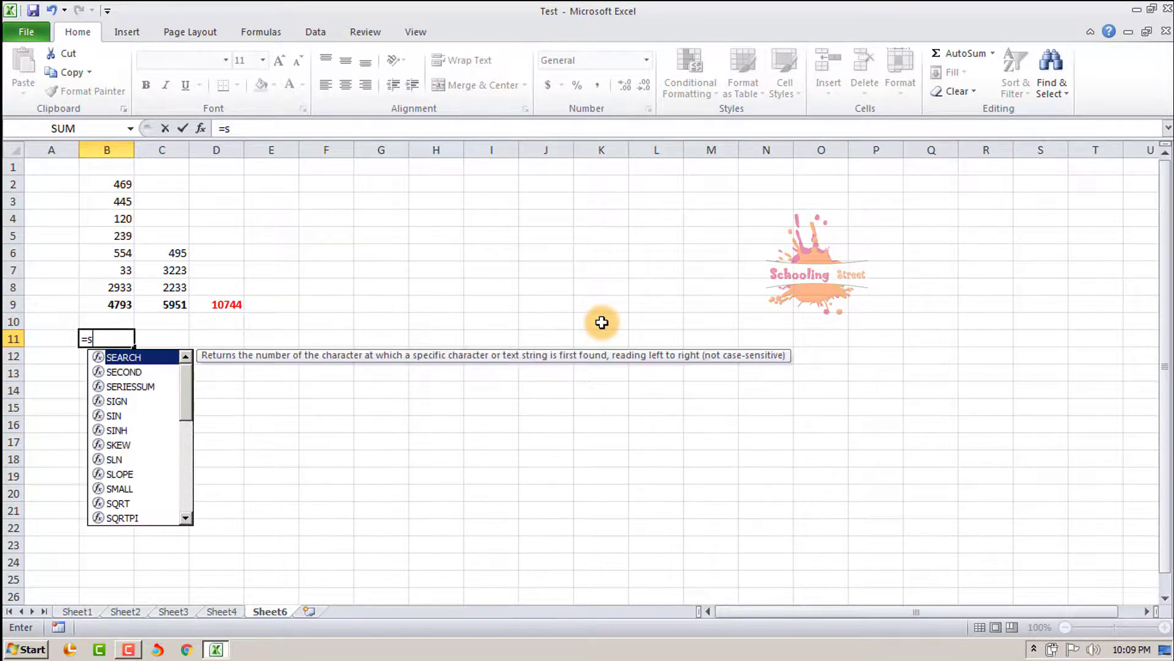
{"action": "type", "text": "um"}
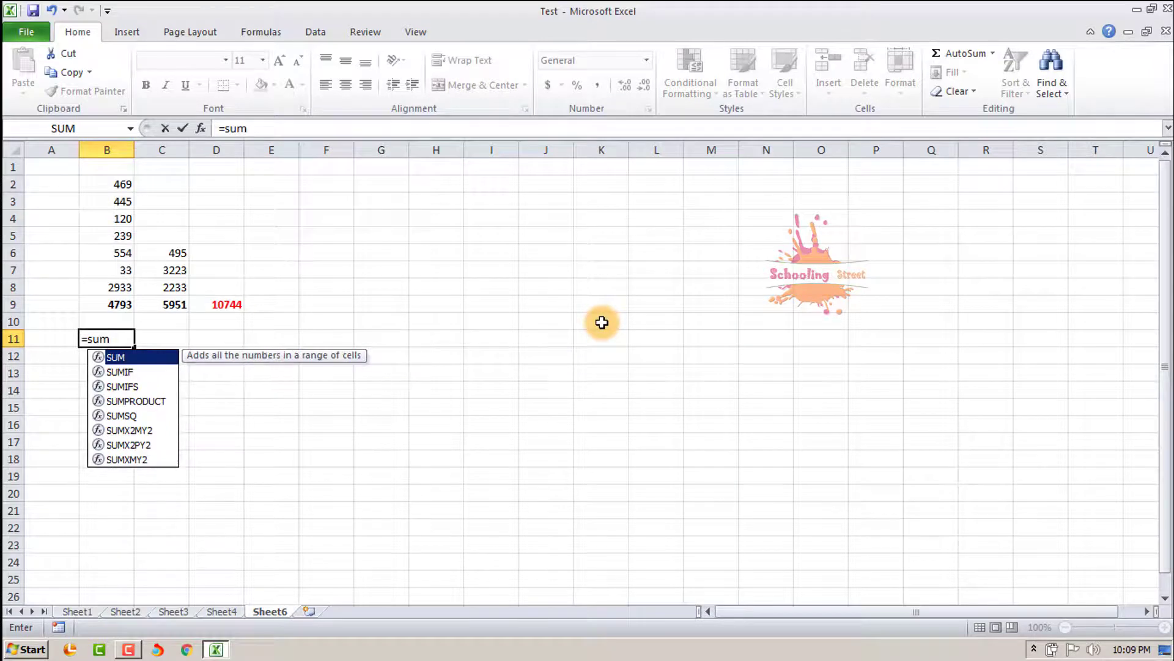
{"action": "type", "text": "("}
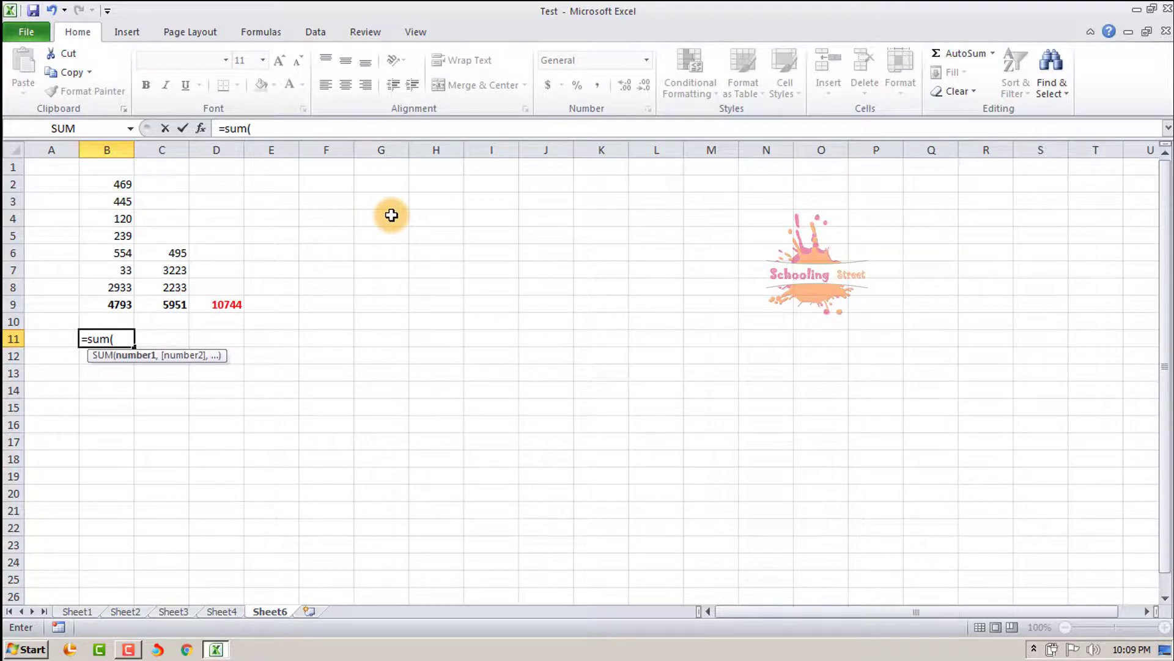
{"action": "type", "text": "b"}
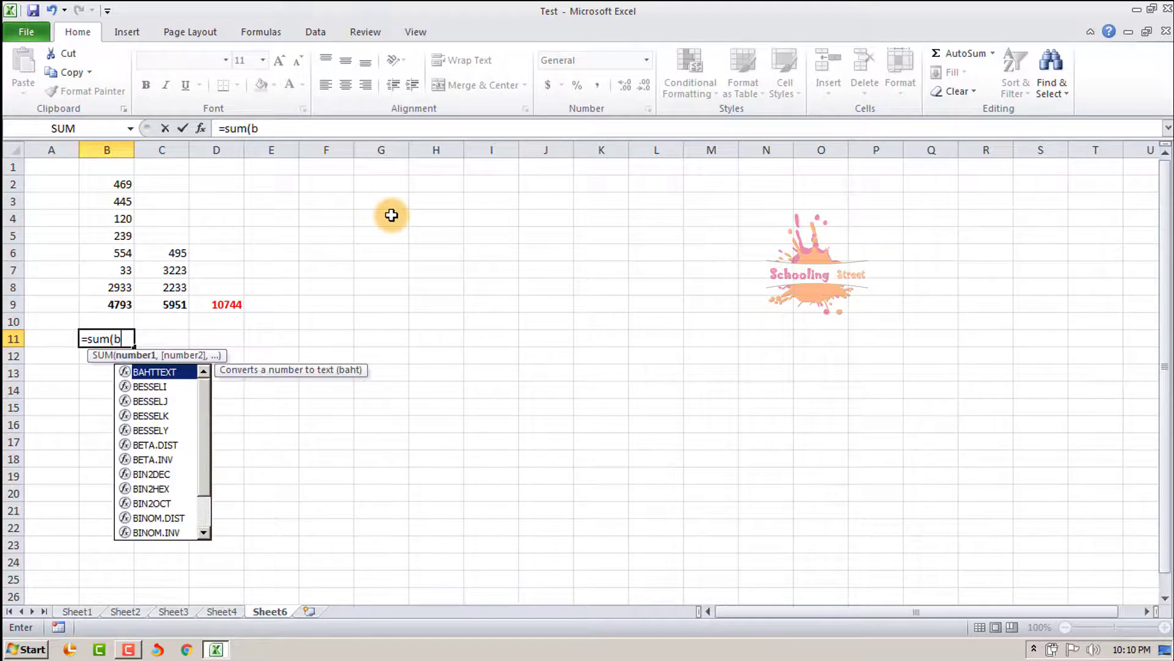
{"action": "type", "text": "2"}
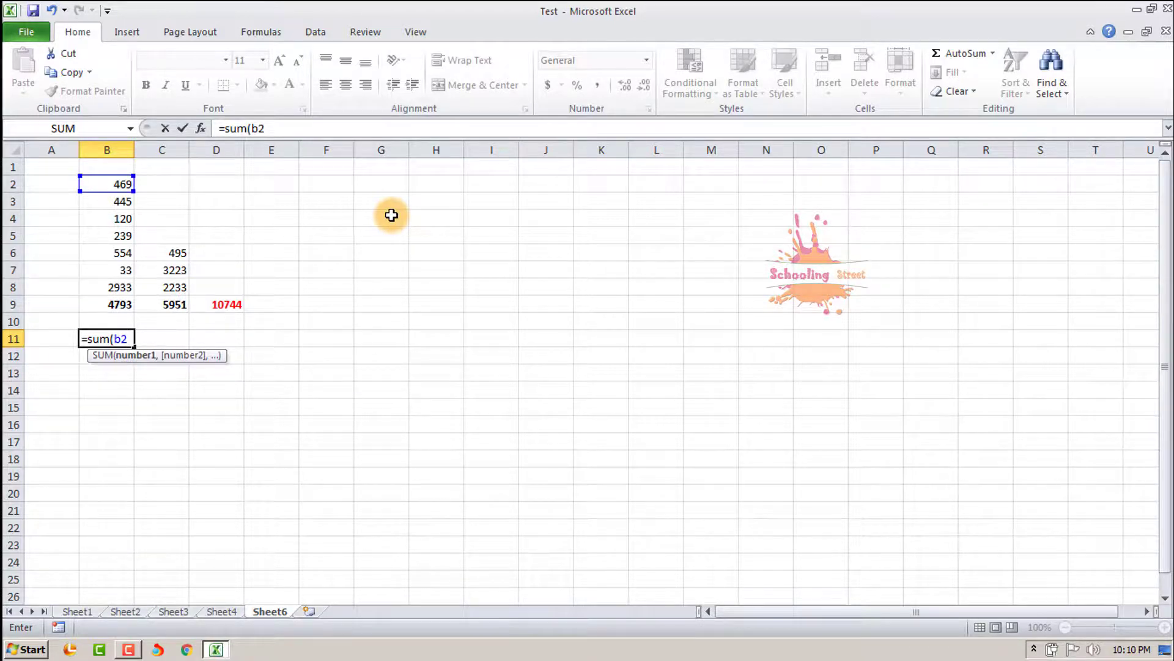
{"action": "type", "text": ":"}
{"action": "type", "text": "b"}
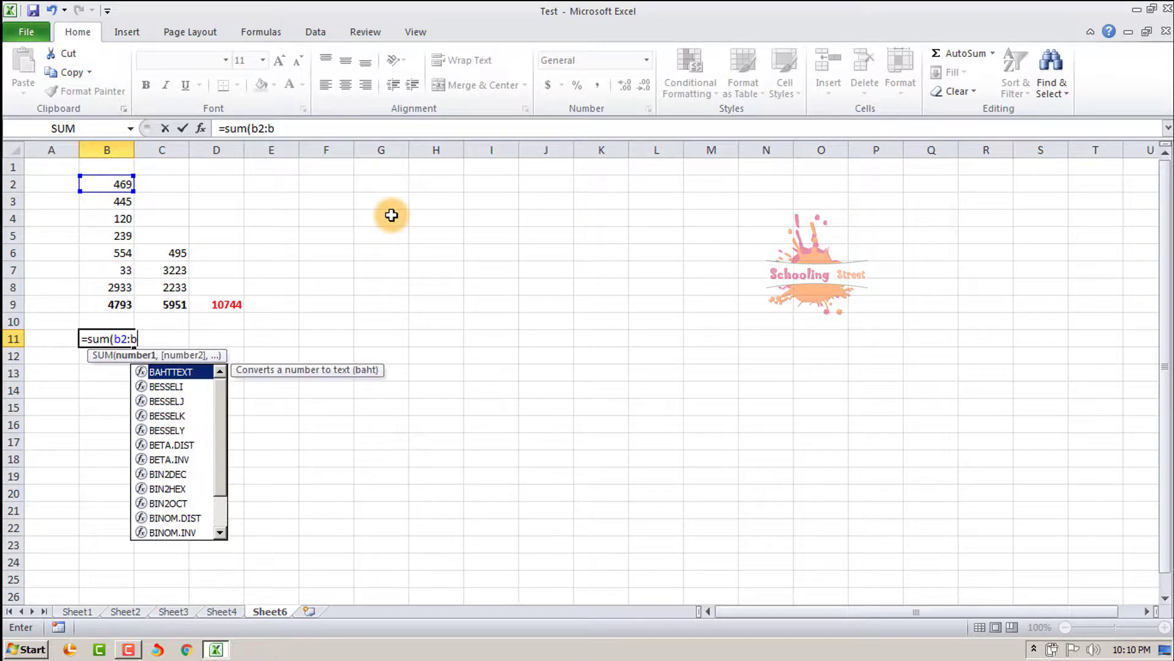
{"action": "type", "text": "8"}
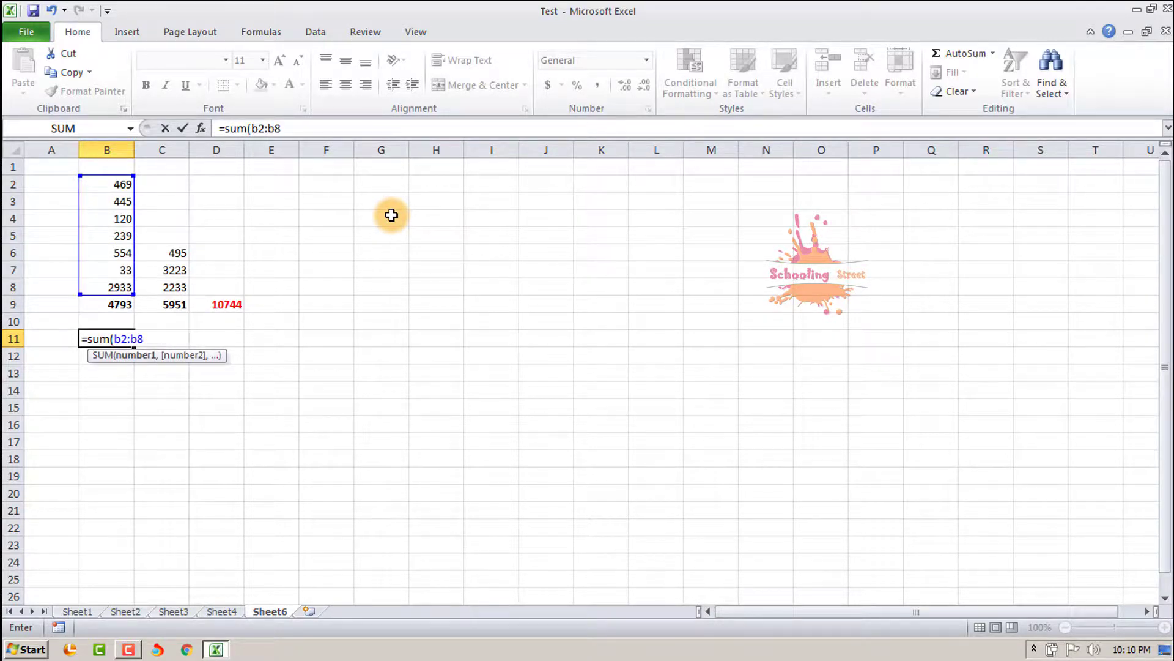
{"action": "type", "text": ","}
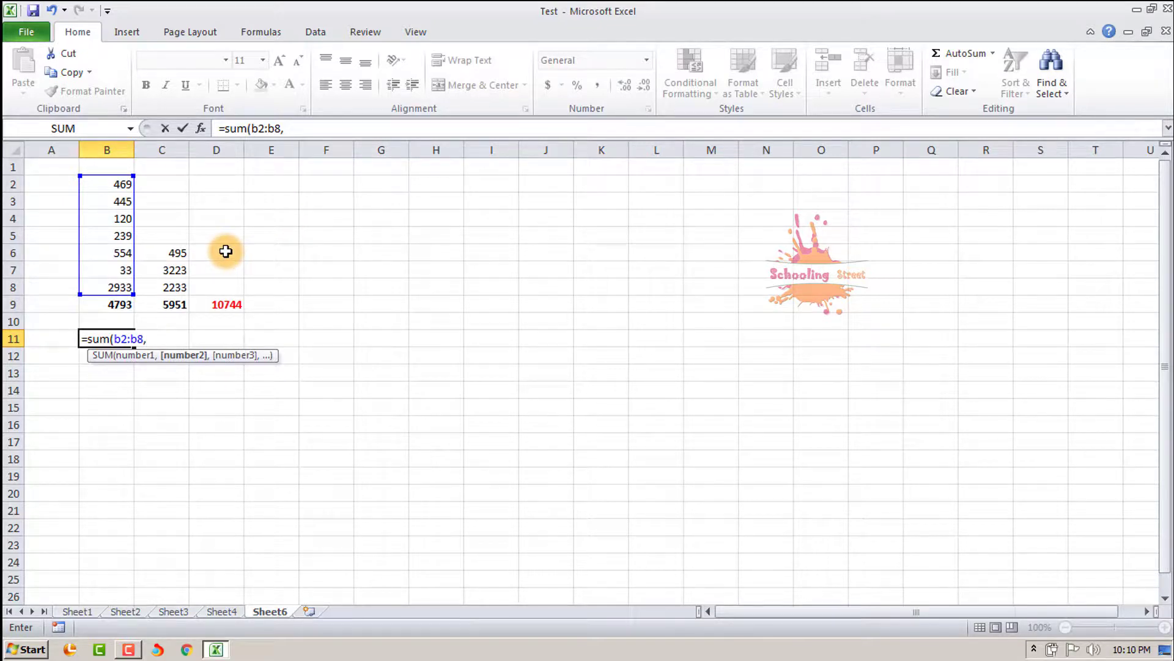
{"action": "type", "text": "c"}
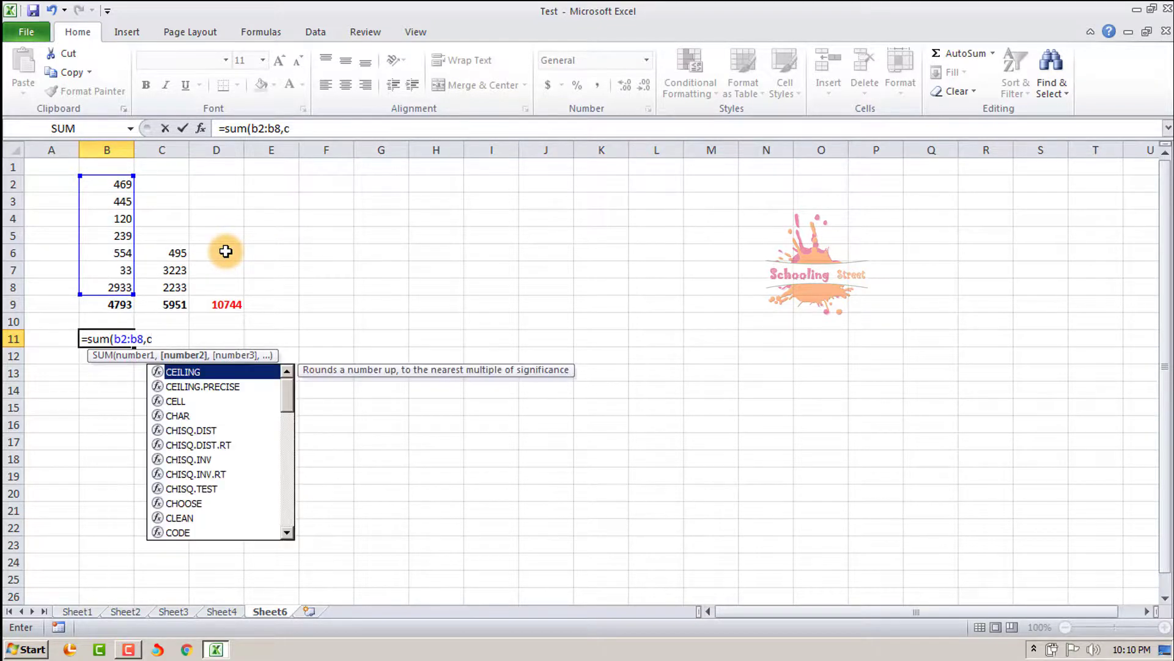
{"action": "type", "text": "6"}
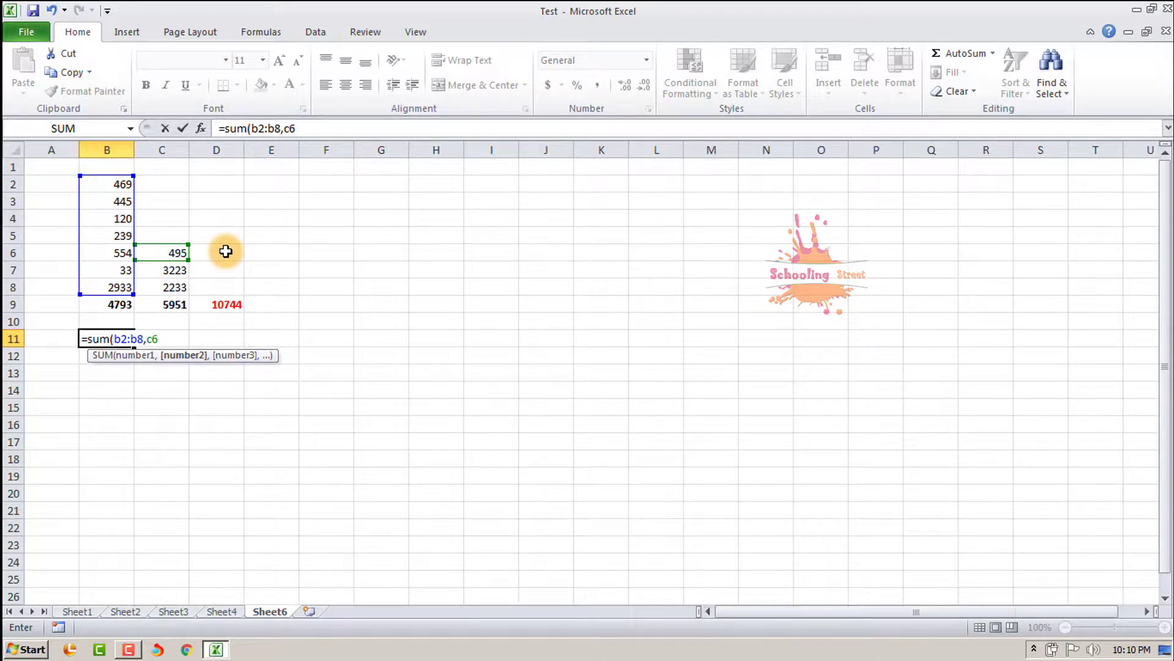
{"action": "type", "text": ":"}
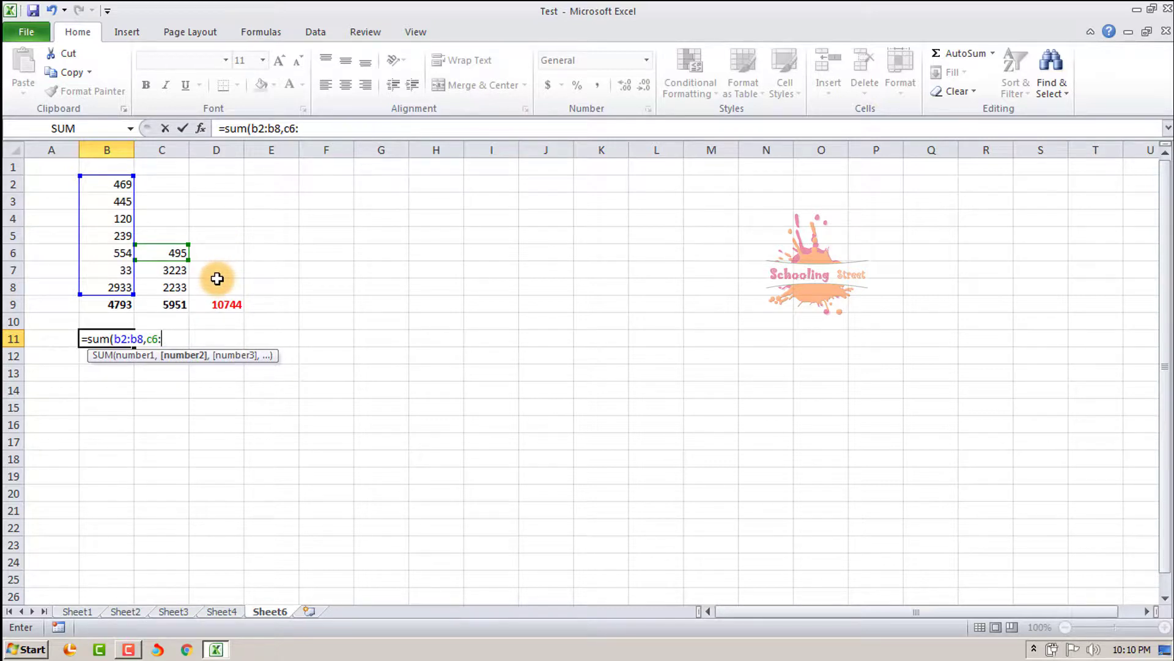
{"action": "type", "text": "c8"}
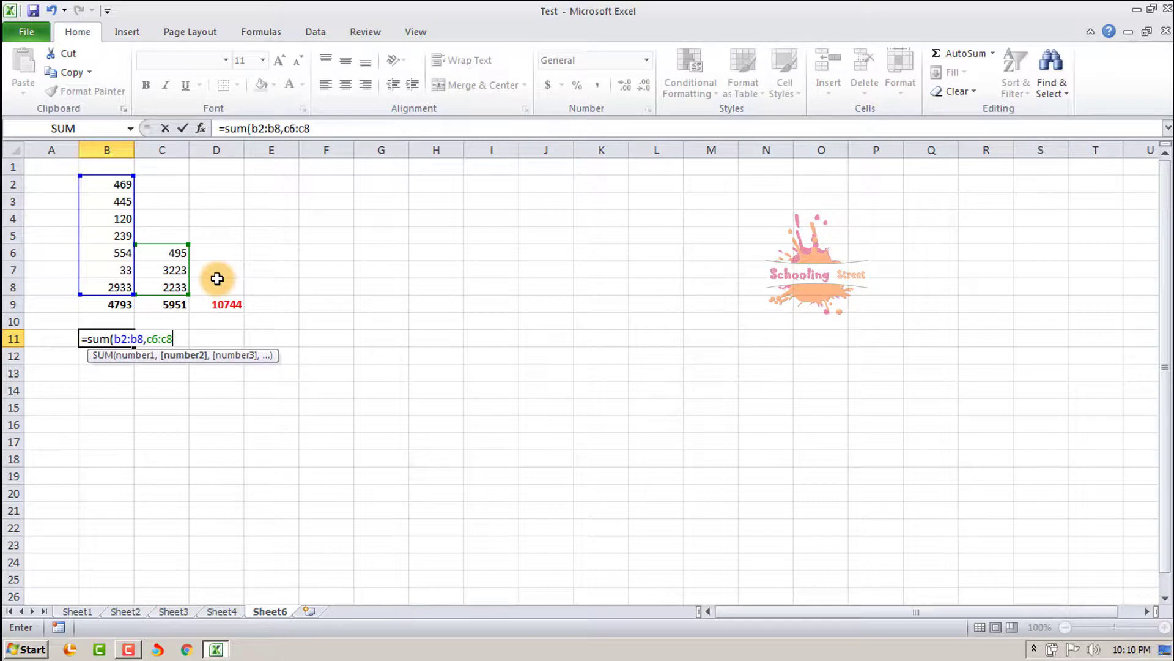
{"action": "type", "text": ")"}
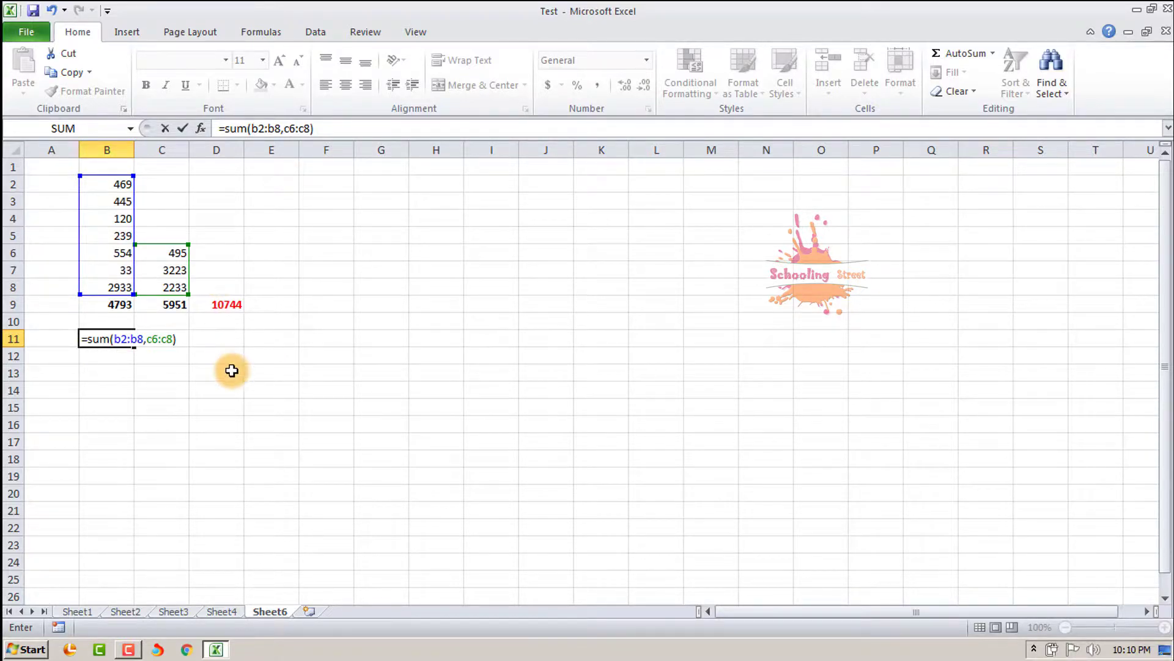
{"action": "key", "text": "Return"}
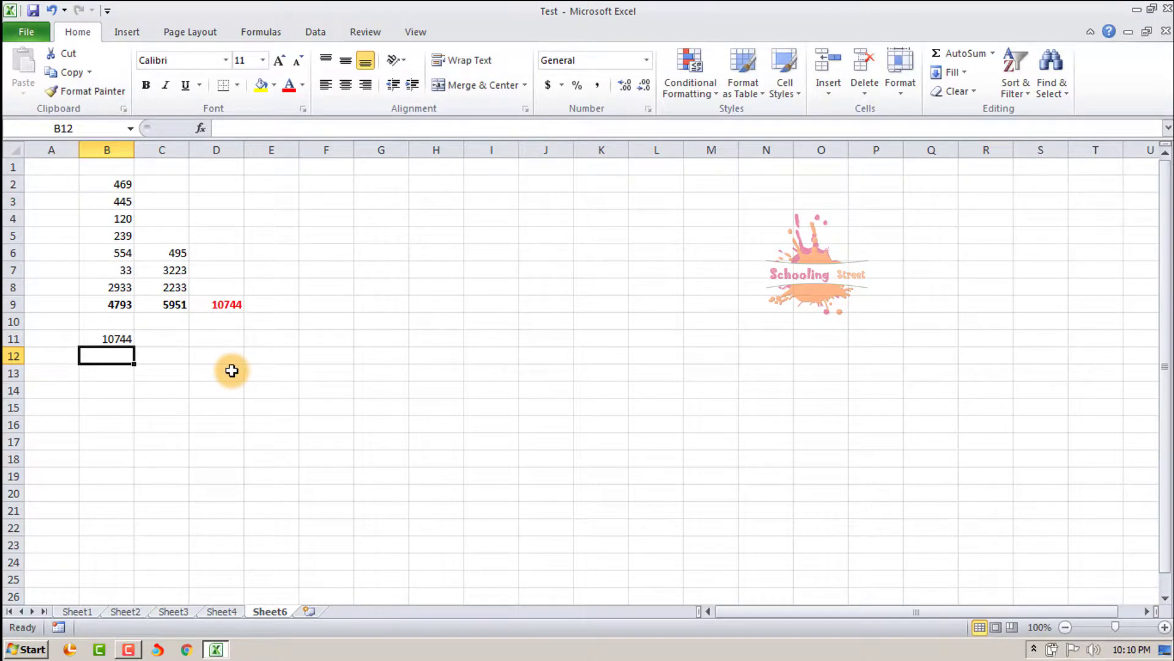
Step: Format the 10744 result in B11 as bold red text
{"action": "key", "text": "Up"}
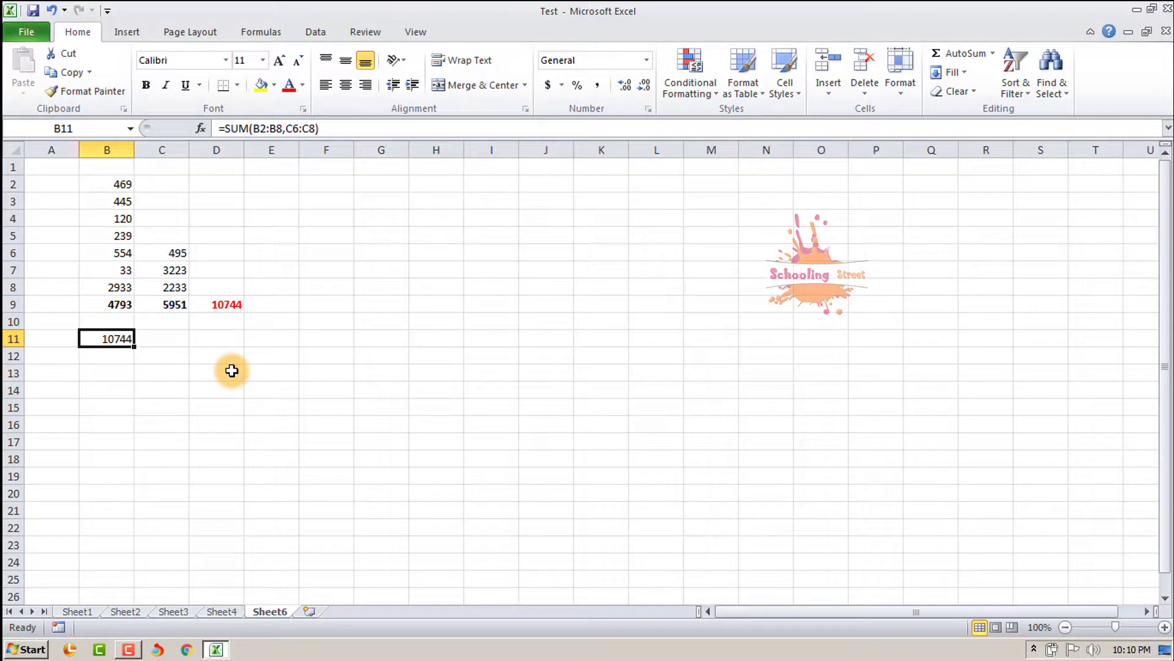
{"action": "key", "text": "ctrl+b"}
{"action": "left_click", "coordinate": [288, 84]}
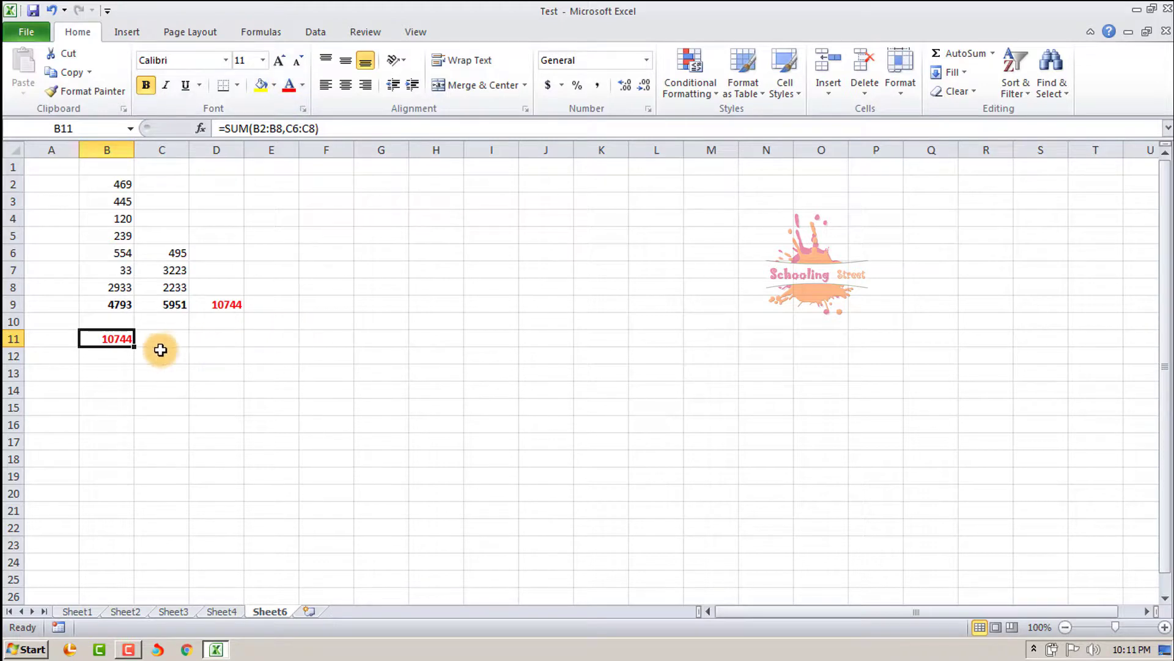
{"action": "left_click", "coordinate": [123, 356]}
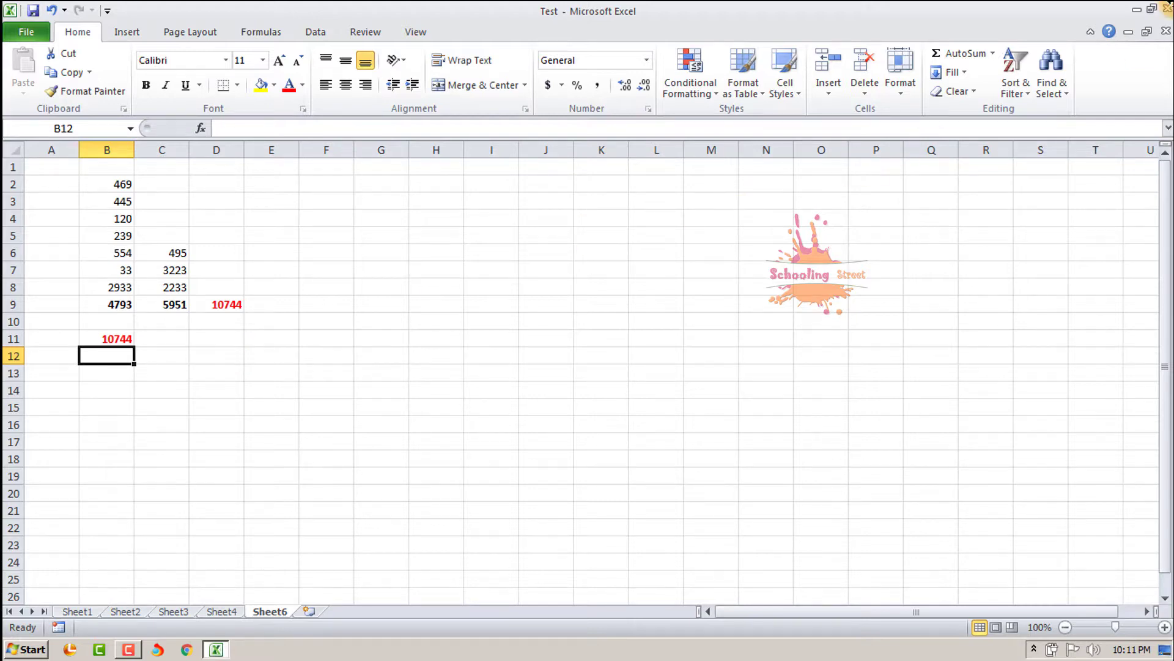
Step: Close Test.xlsx, saving the changes
{"action": "left_click", "coordinate": [1168, 9]}
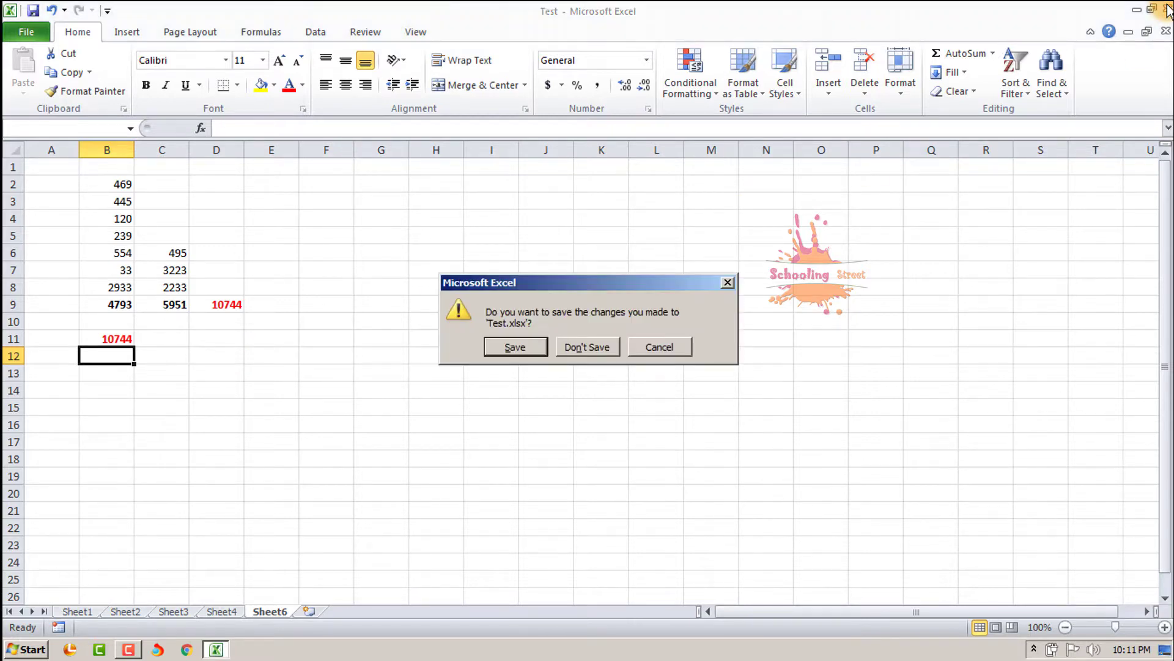
{"action": "left_click", "coordinate": [516, 347]}
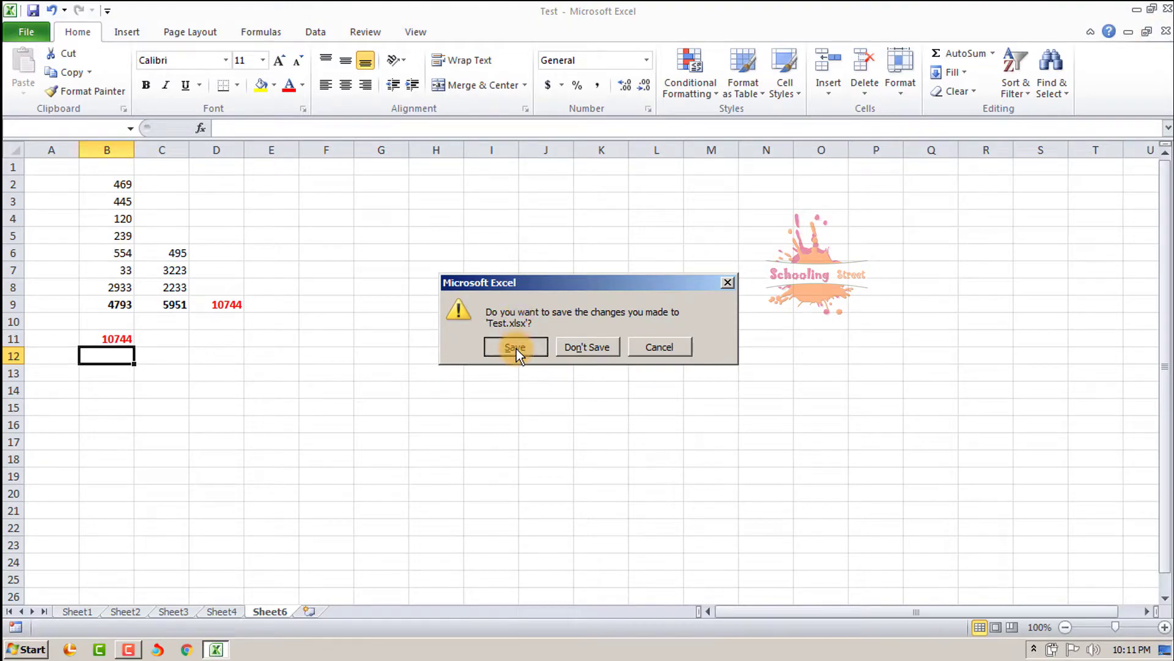